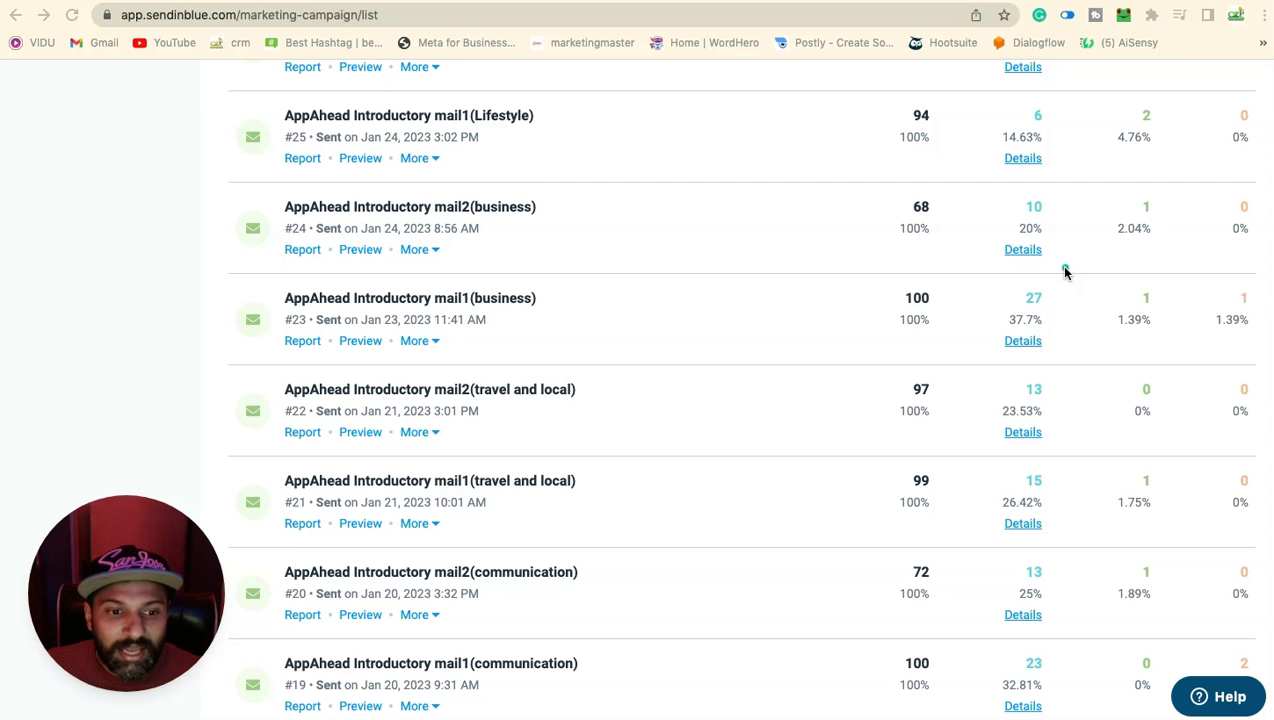
Scroll up and down through the Sendinblue campaign statistics list.
{"action": "scroll", "coordinate": [1065, 270], "scroll_direction": "down", "scroll_amount": 2}
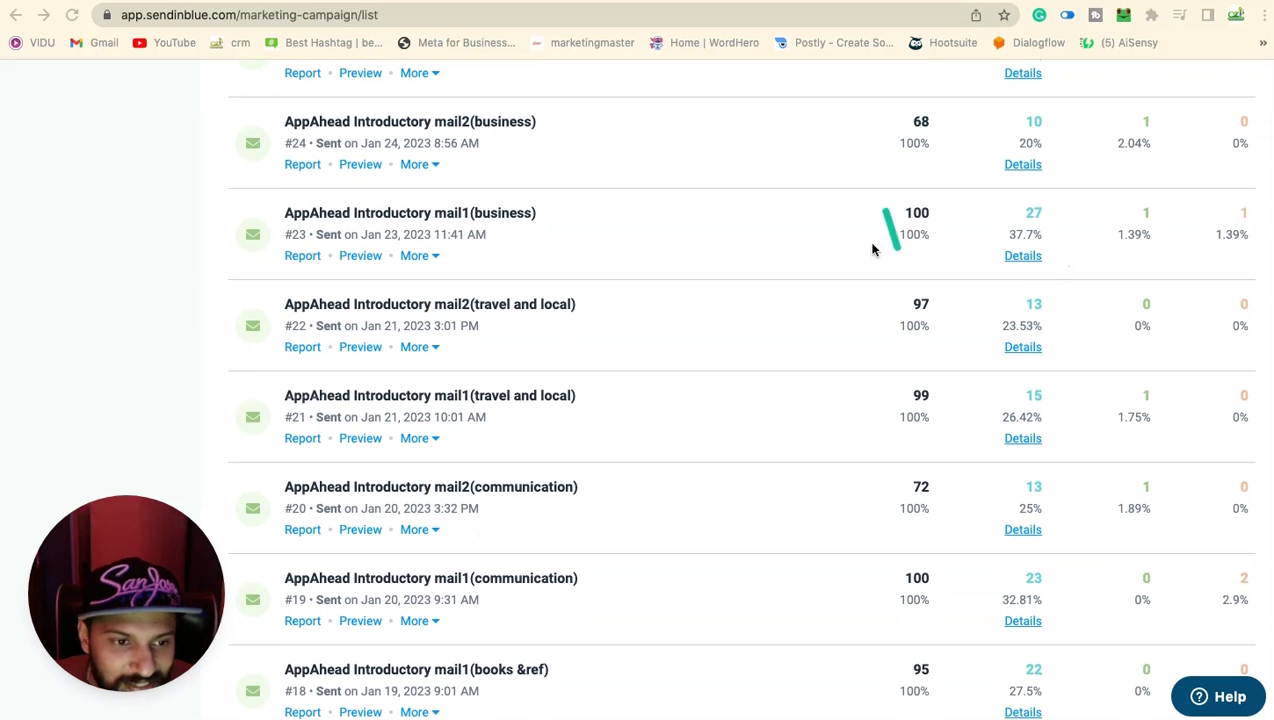
{"action": "scroll", "coordinate": [799, 242], "scroll_direction": "up", "scroll_amount": 2}
{"action": "scroll", "coordinate": [799, 242], "scroll_direction": "up", "scroll_amount": 2}
{"action": "scroll", "coordinate": [799, 242], "scroll_direction": "up", "scroll_amount": 5}
{"action": "scroll", "coordinate": [802, 242], "scroll_direction": "down", "scroll_amount": 5}
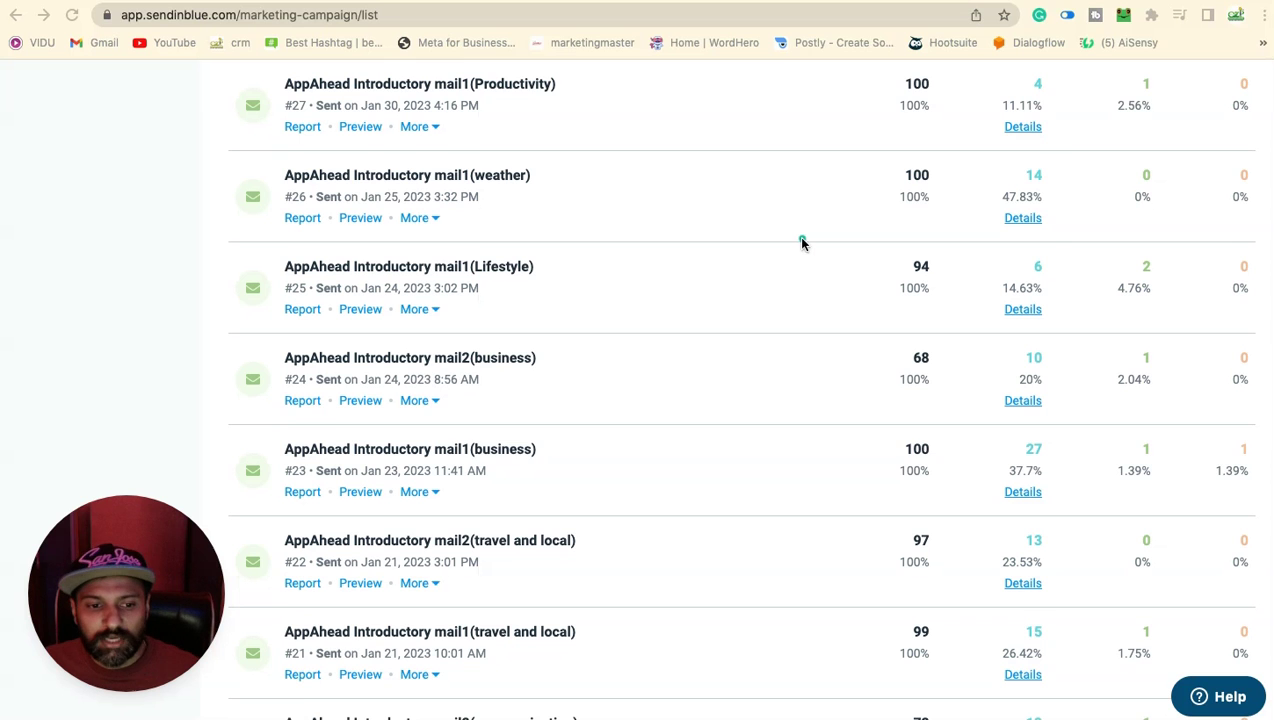
{"action": "scroll", "coordinate": [802, 242], "scroll_direction": "down", "scroll_amount": 1}
{"action": "scroll", "coordinate": [566, 276], "scroll_direction": "down", "scroll_amount": 1}
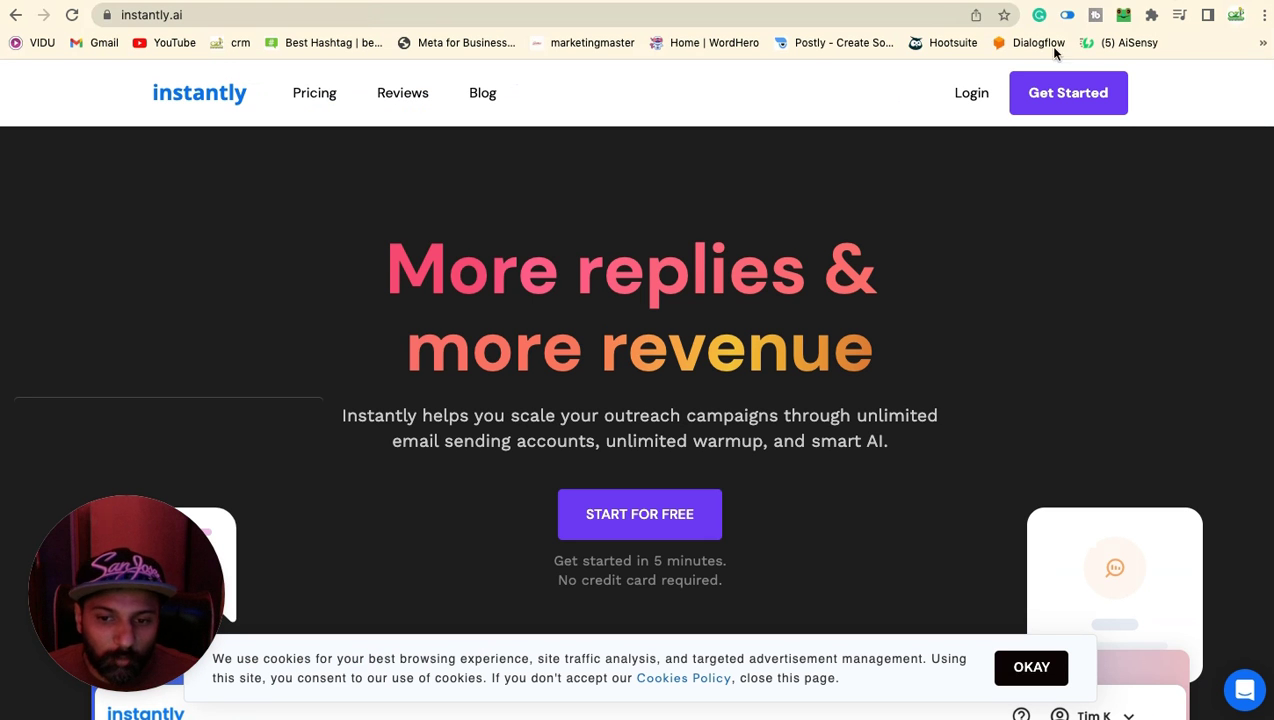
Log in to Instantly with the saved autofill email and password.
{"action": "left_click", "coordinate": [968, 97]}
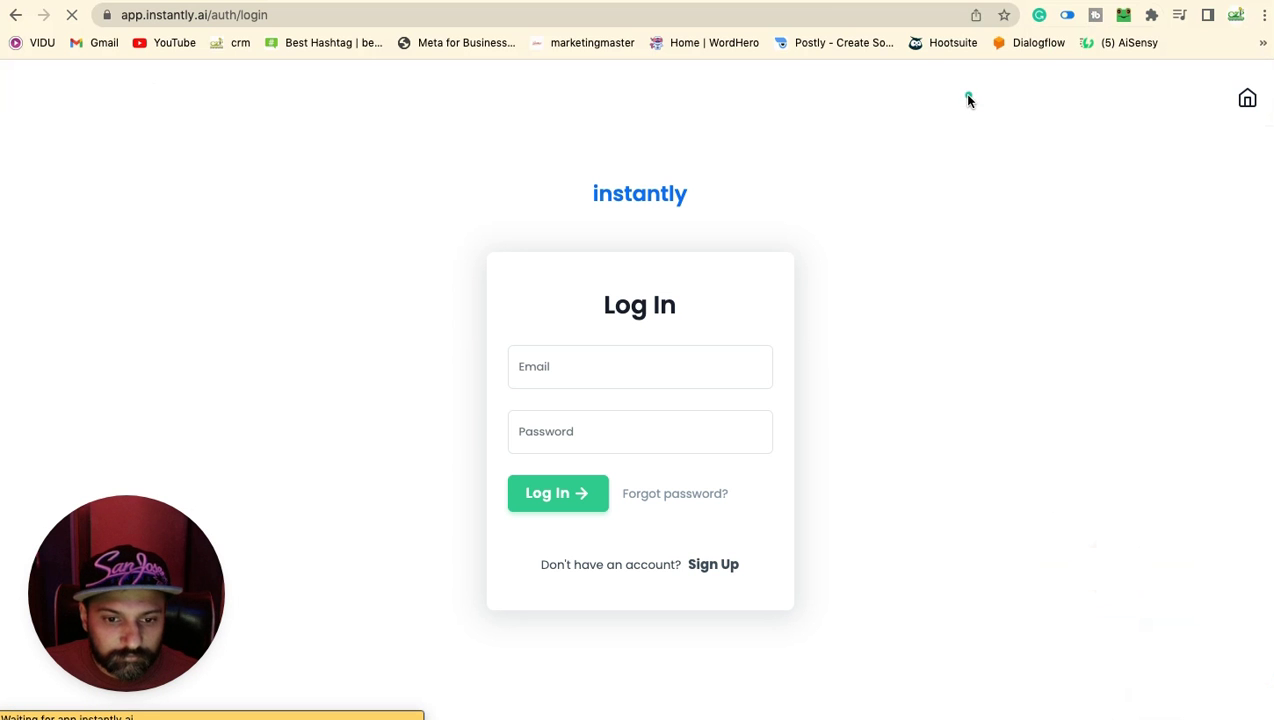
{"action": "left_click", "coordinate": [631, 367]}
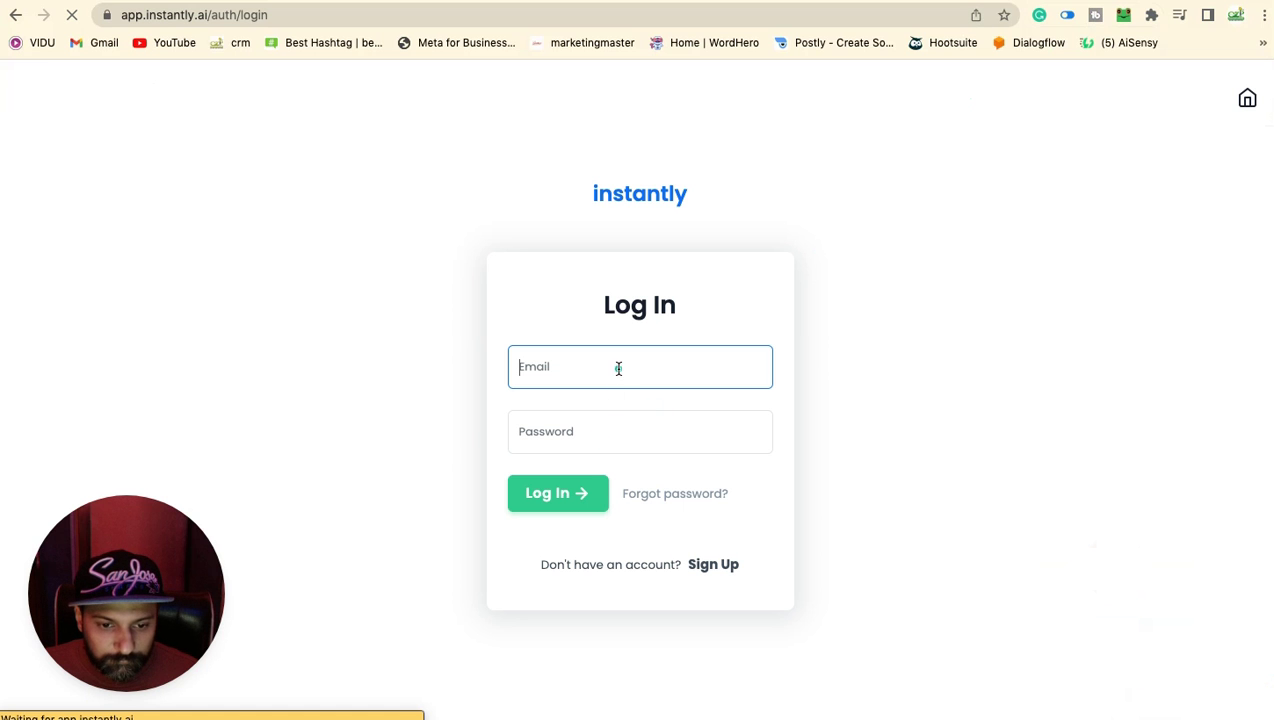
{"action": "left_click", "coordinate": [618, 367]}
{"action": "left_click", "coordinate": [628, 414]}
{"action": "left_click", "coordinate": [616, 420]}
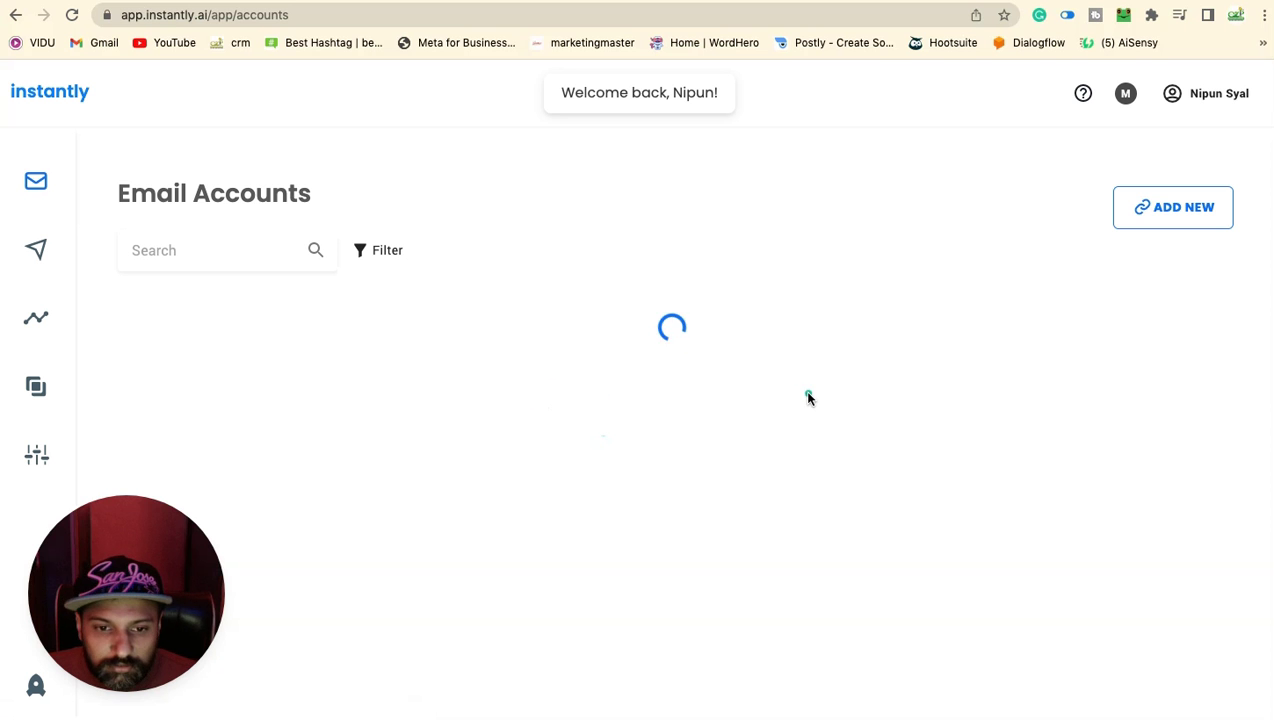
Scroll the Email Accounts list to review warmup stats, health scores and DKIM/DMARC/SPF warnings.
{"action": "scroll", "coordinate": [808, 398], "scroll_direction": "down", "scroll_amount": 2}
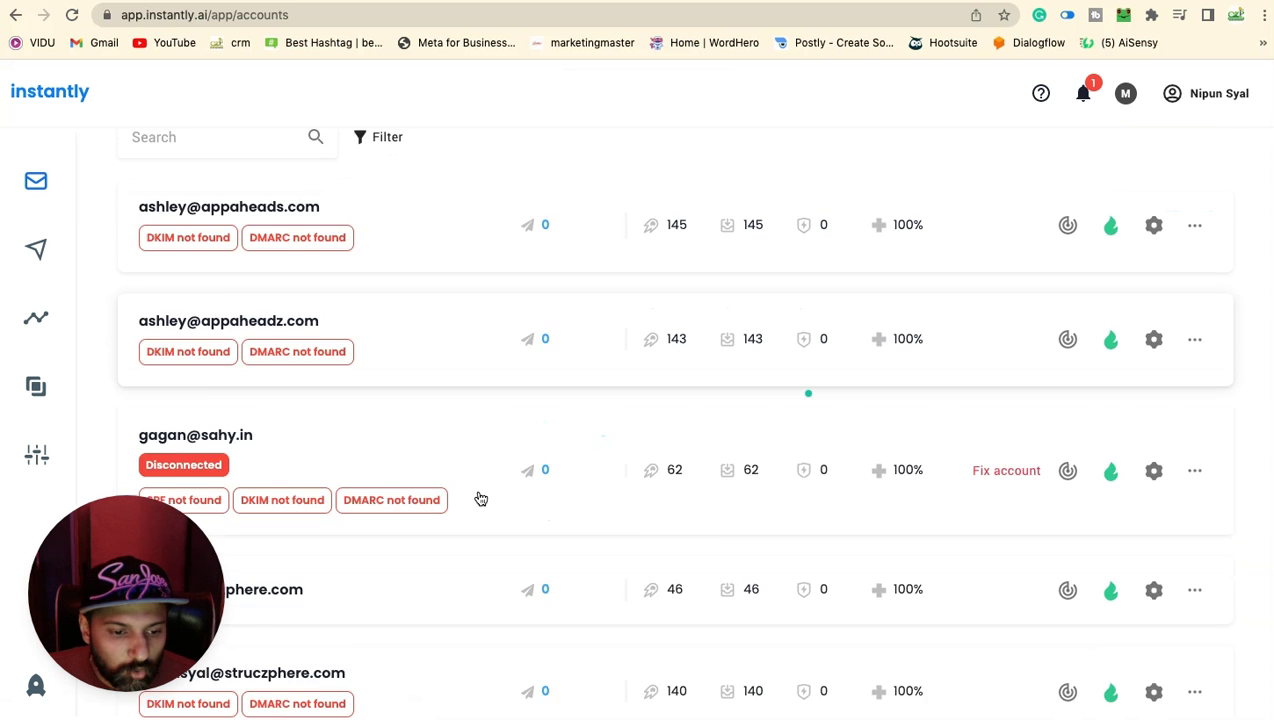
{"action": "scroll", "coordinate": [478, 498], "scroll_direction": "down", "scroll_amount": 2}
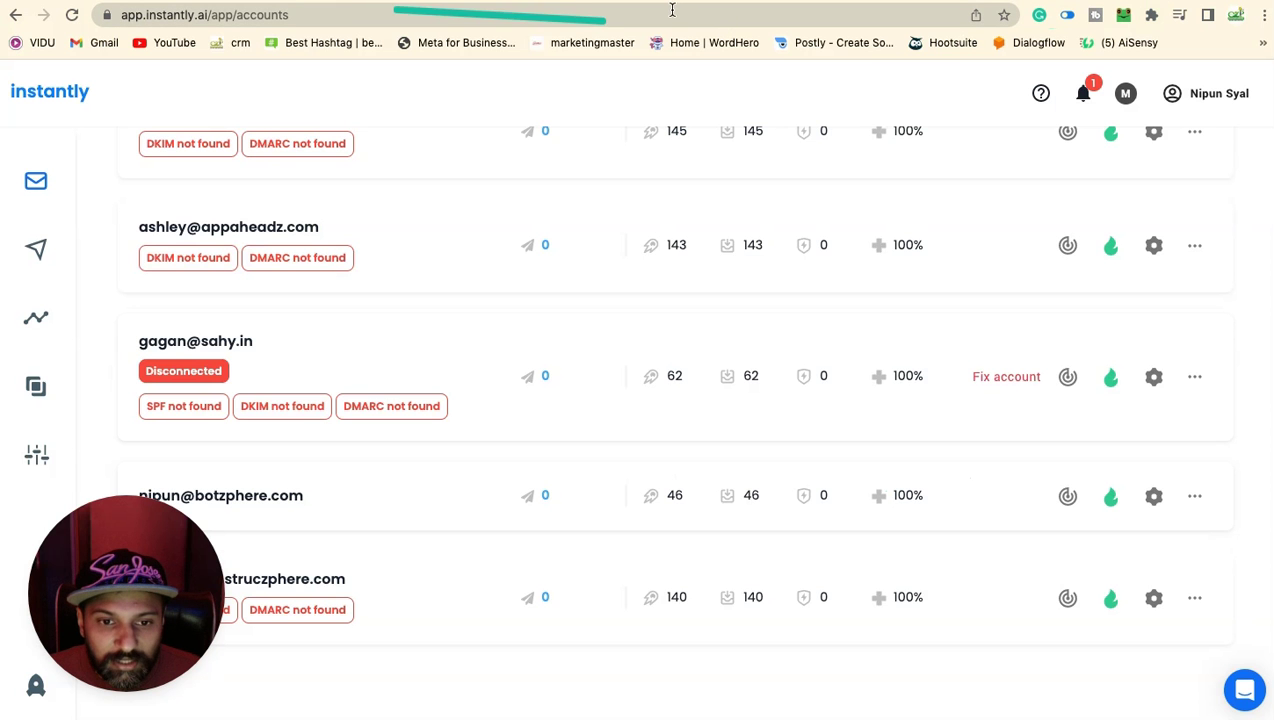
Cycle tabs past Sendinblue notifications to ActiveCampaign's Consulting/Agency recipes page.
{"action": "key", "text": "ctrl+Tab"}
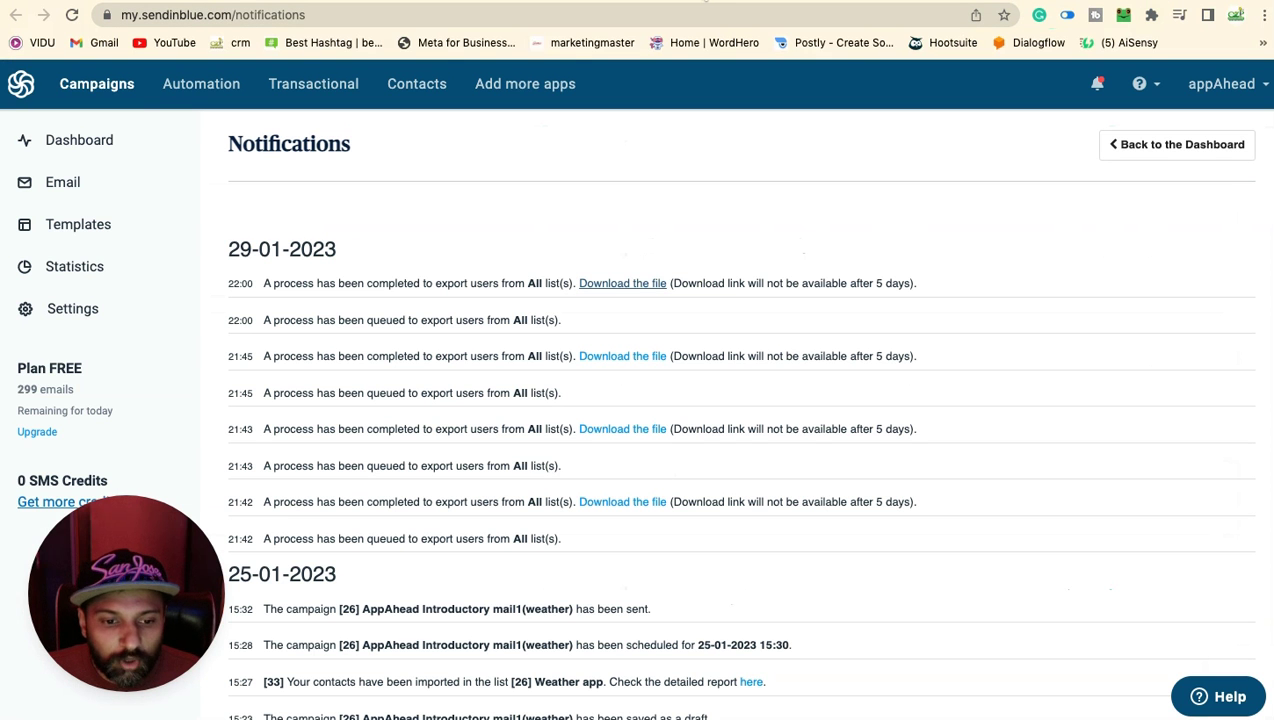
{"action": "key", "text": "ctrl+Tab"}
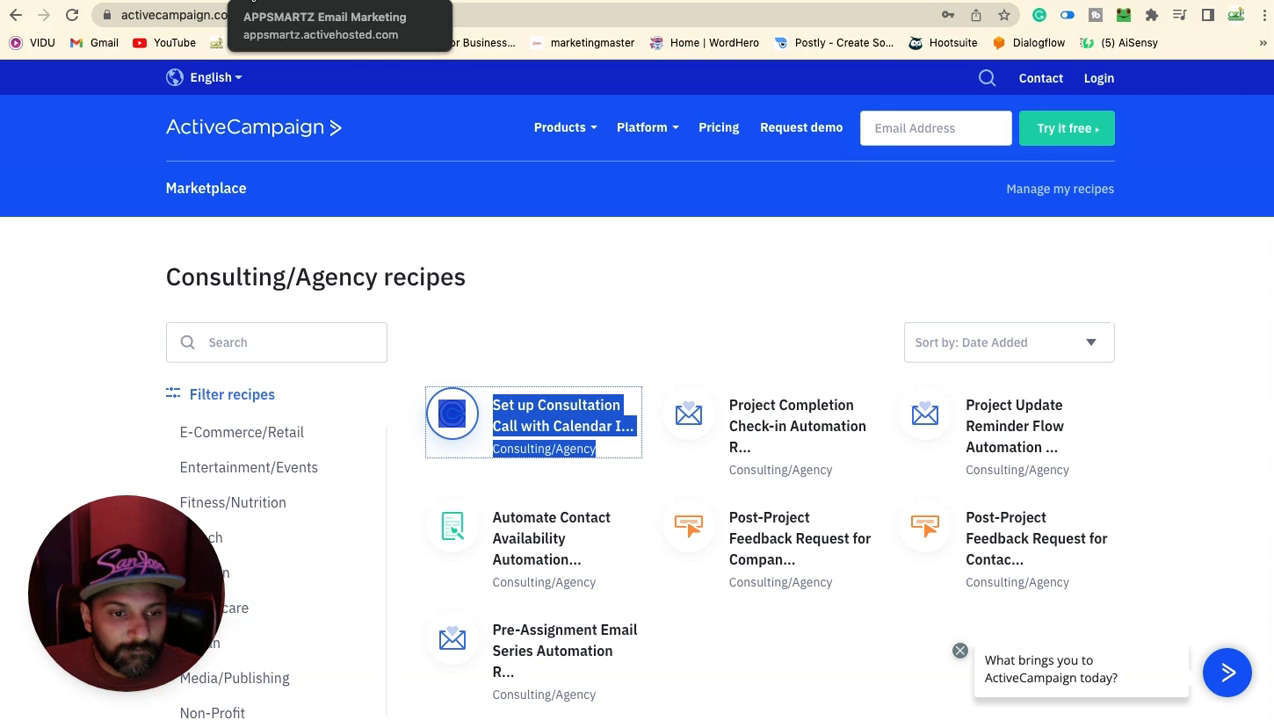
Bring up the 'Automated app audit openers till 29 jan' workflow in the appsmartz ActiveCampaign tab.
{"action": "left_click", "coordinate": [253, 1]}
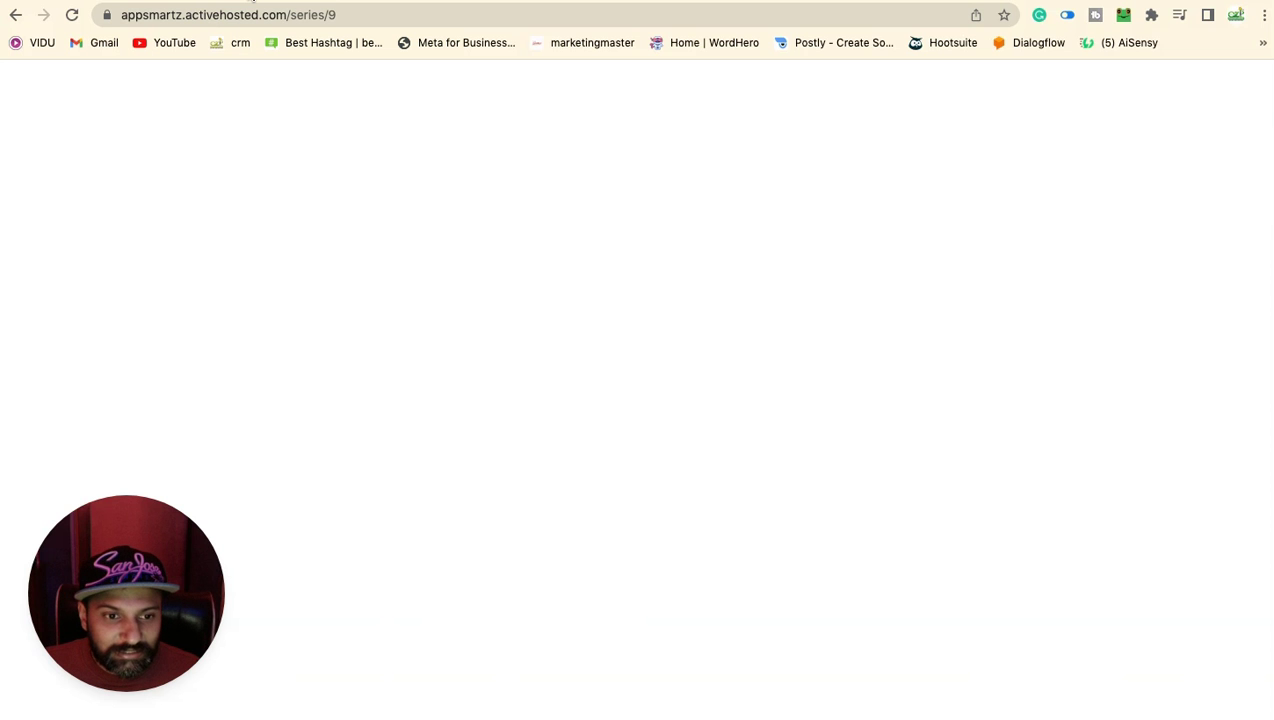
{"action": "key", "text": "super+bracketleft"}
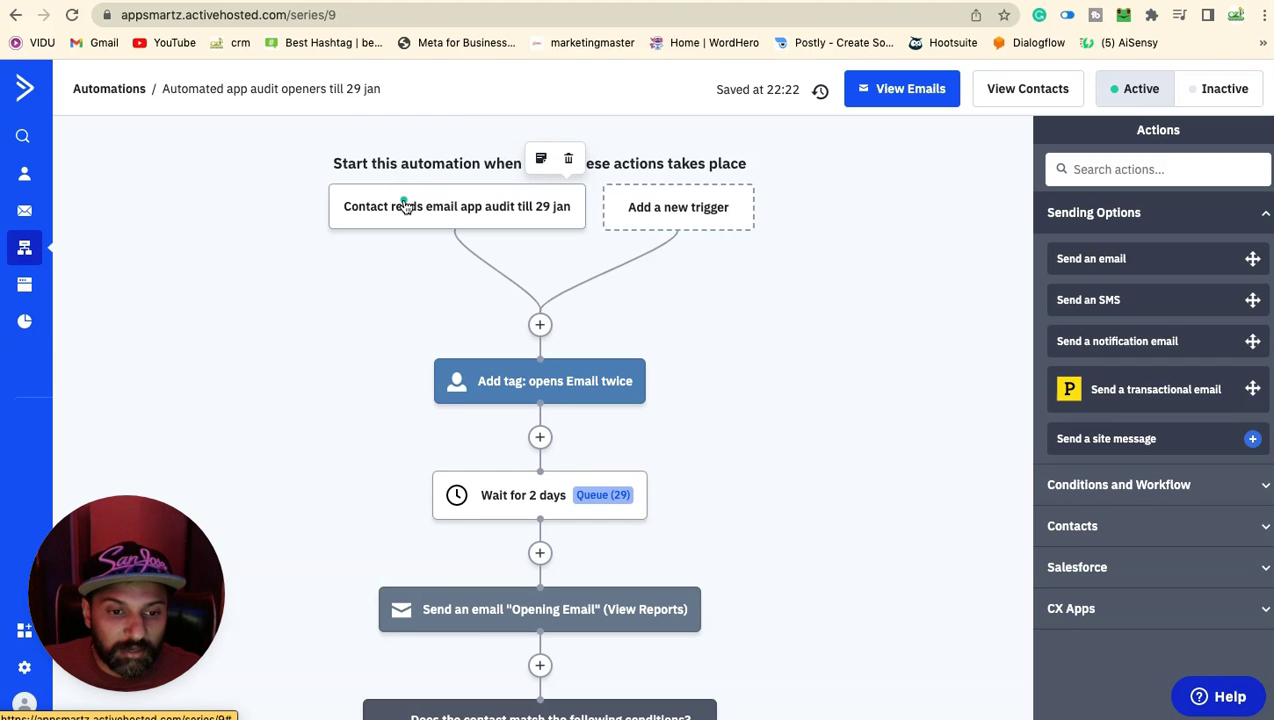
{"action": "mouse_move", "coordinate": [540, 495]}
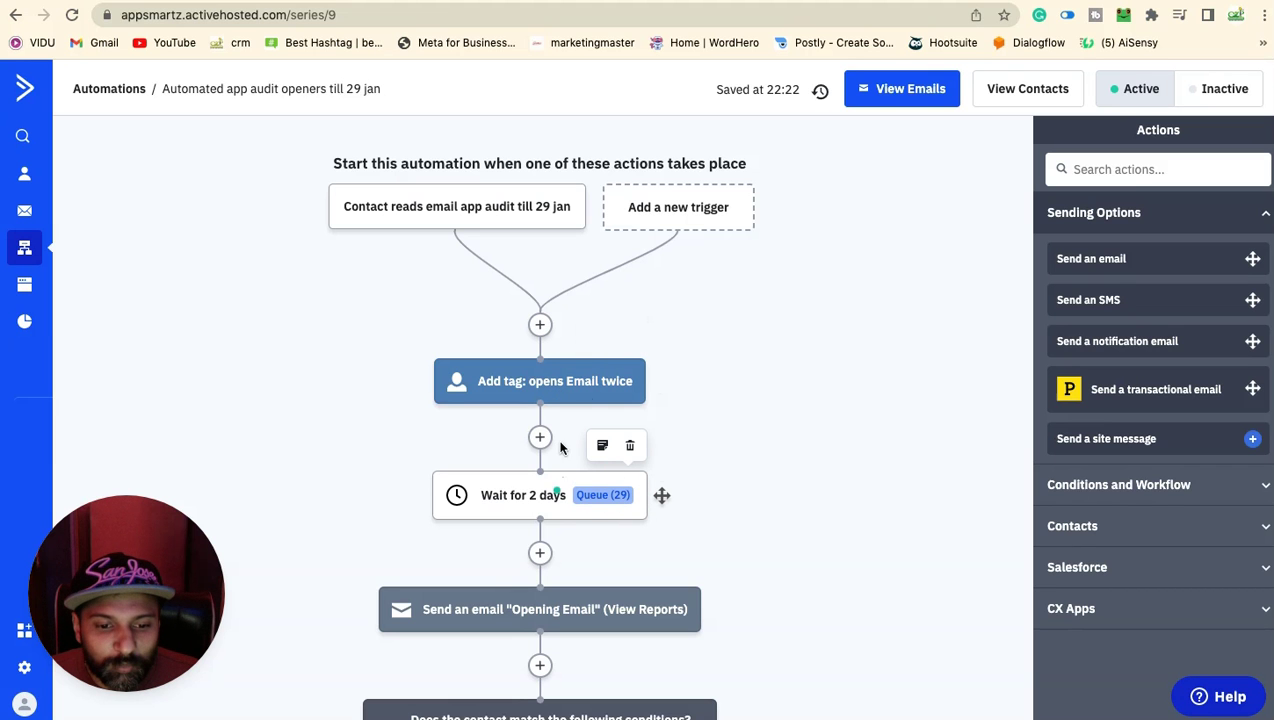
{"action": "scroll", "coordinate": [568, 393], "scroll_direction": "down", "scroll_amount": 3}
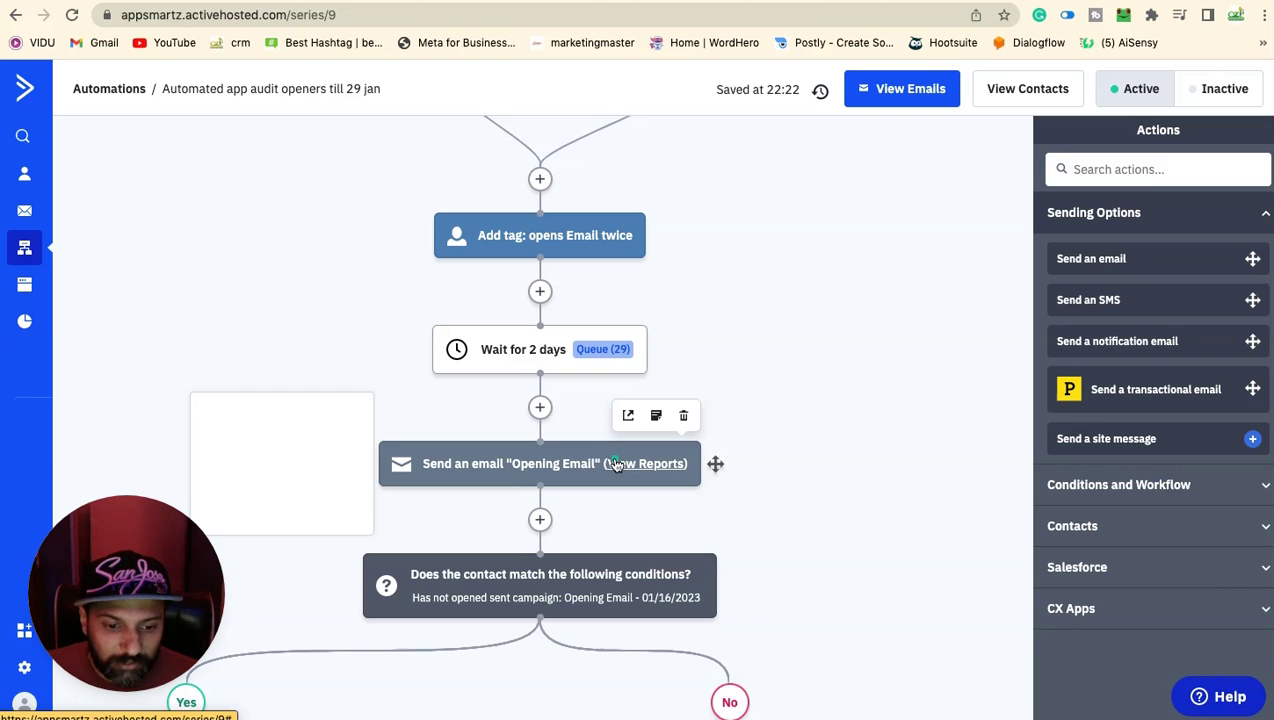
{"action": "scroll", "coordinate": [615, 460], "scroll_direction": "down", "scroll_amount": 2}
{"action": "scroll", "coordinate": [615, 458], "scroll_direction": "down", "scroll_amount": 1}
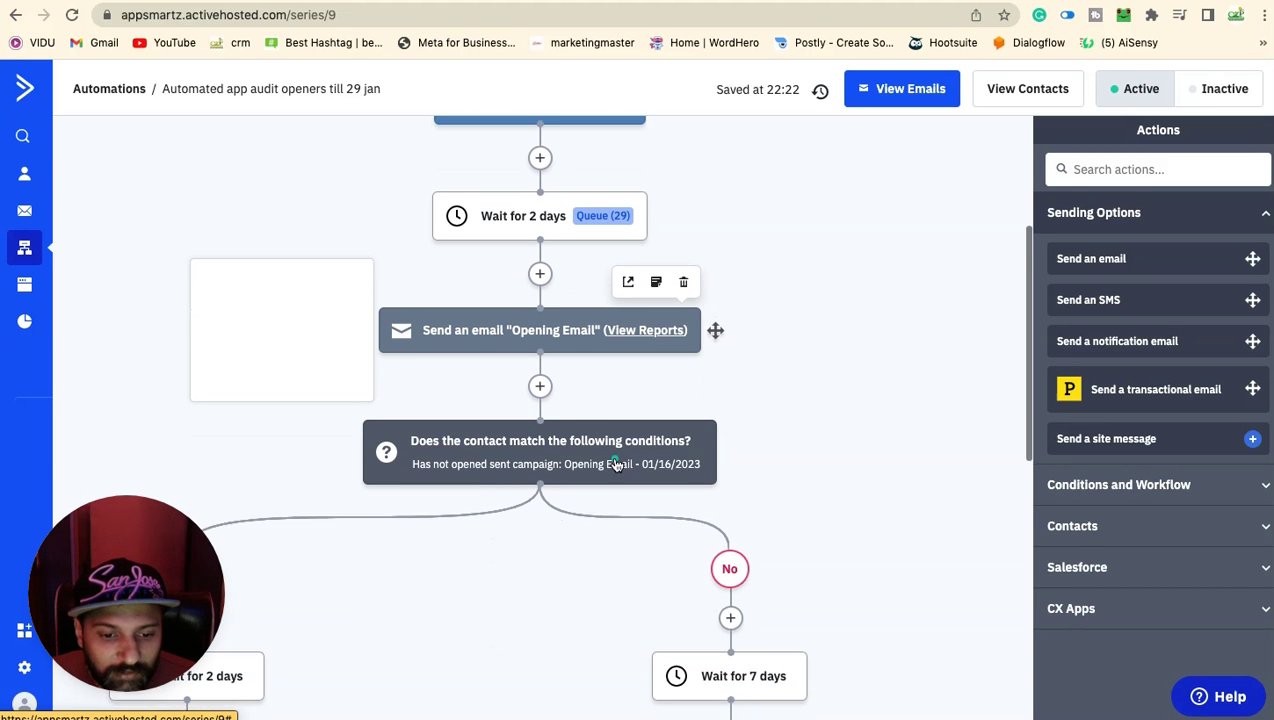
{"action": "scroll", "coordinate": [560, 445], "scroll_direction": "down", "scroll_amount": 2}
{"action": "scroll", "coordinate": [560, 370], "scroll_direction": "down", "scroll_amount": 3}
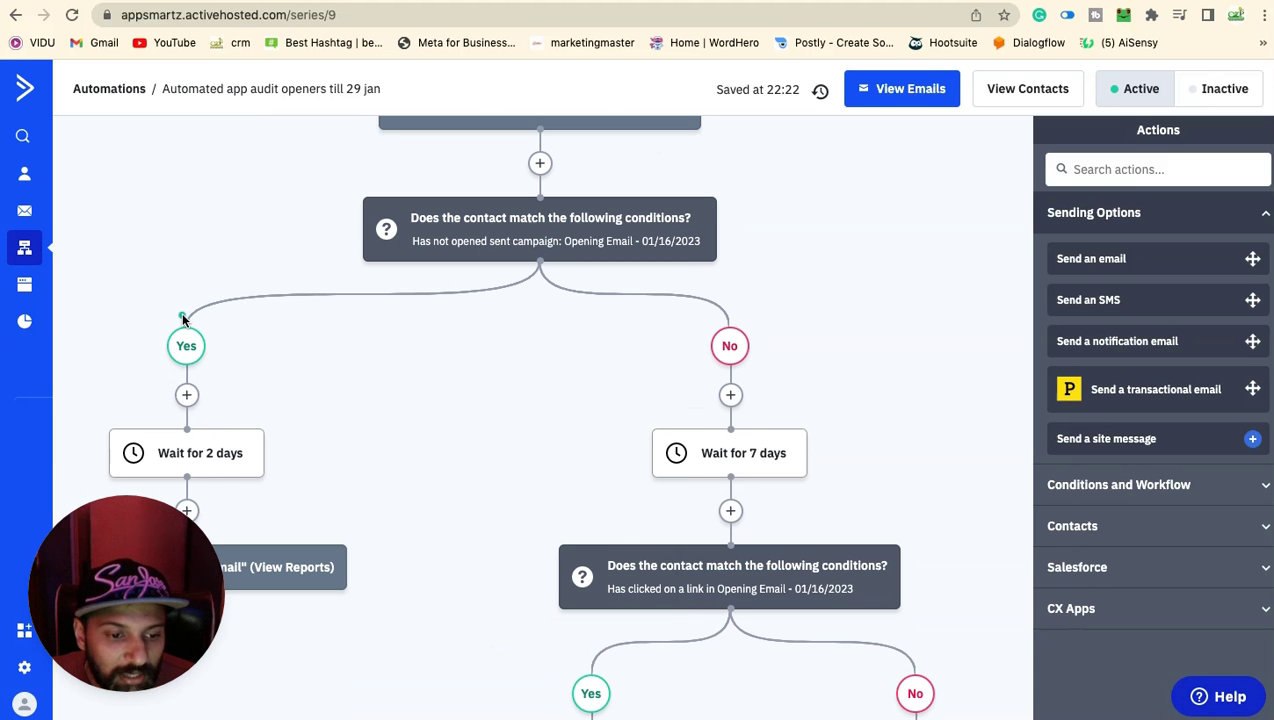
{"action": "scroll", "coordinate": [181, 316], "scroll_direction": "down", "scroll_amount": 2}
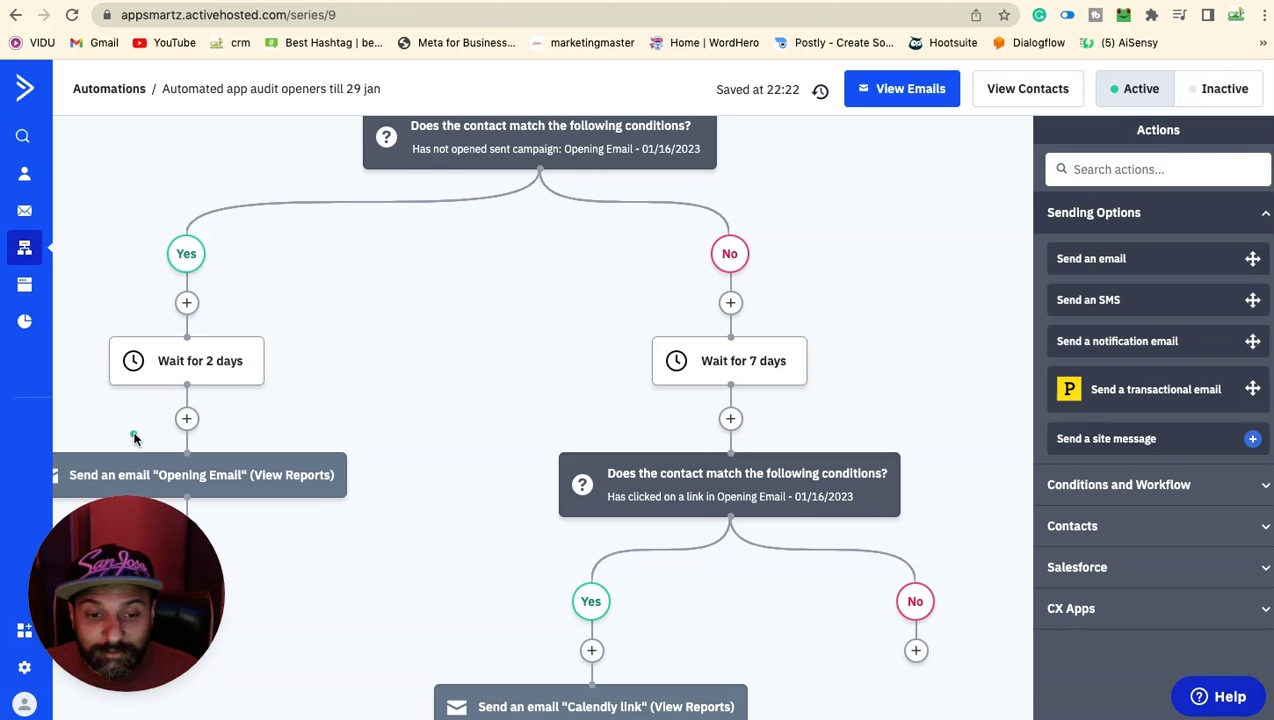
{"action": "left_click", "coordinate": [512, 148]}
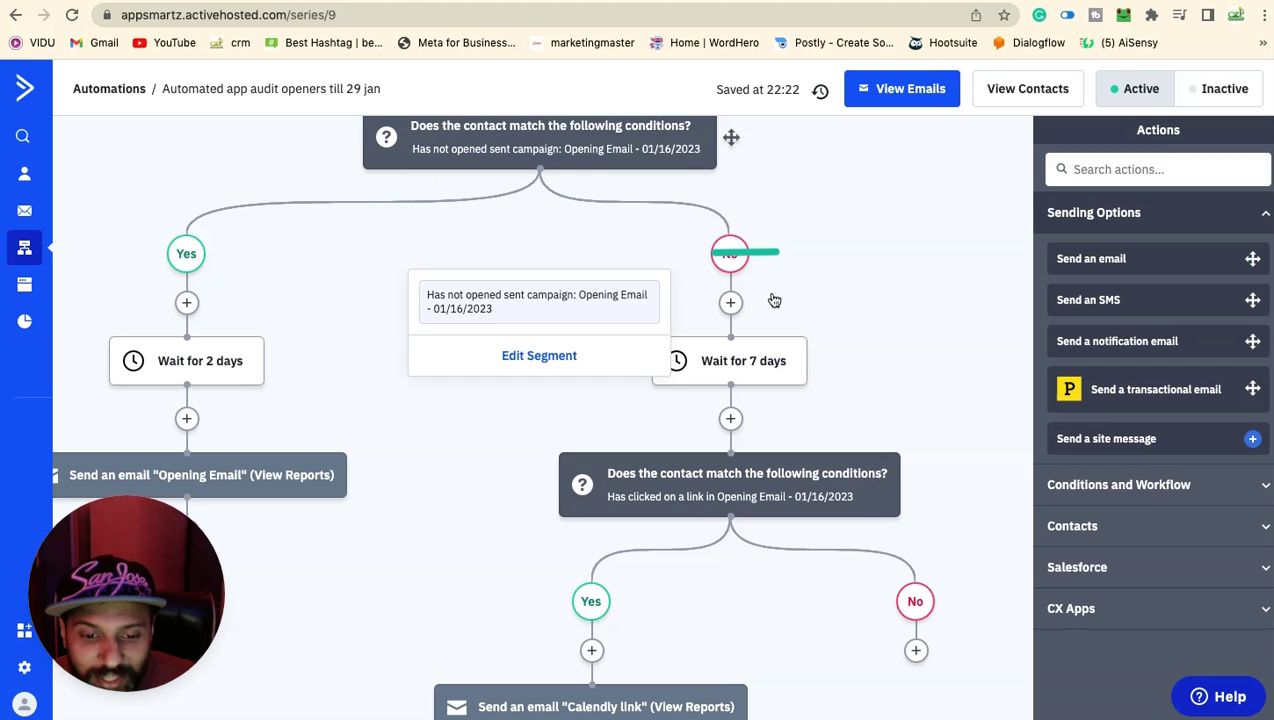
{"action": "left_click", "coordinate": [774, 301]}
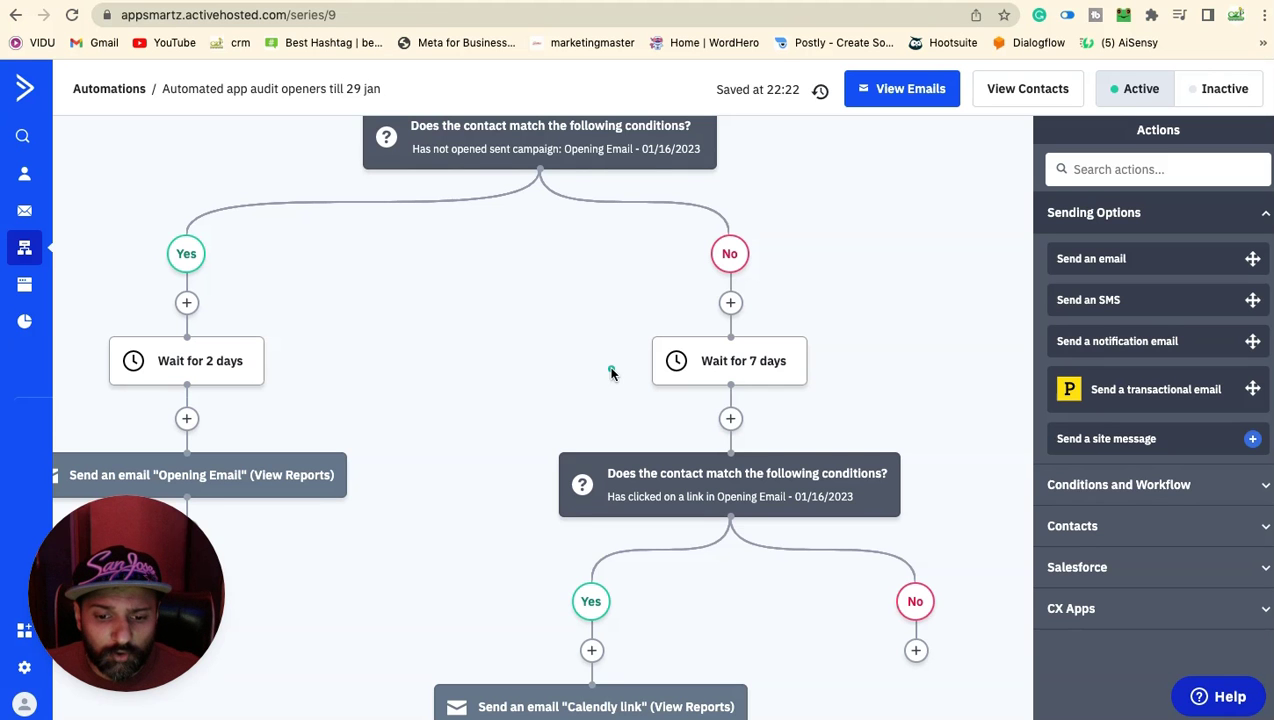
{"action": "scroll", "coordinate": [608, 367], "scroll_direction": "down", "scroll_amount": 2}
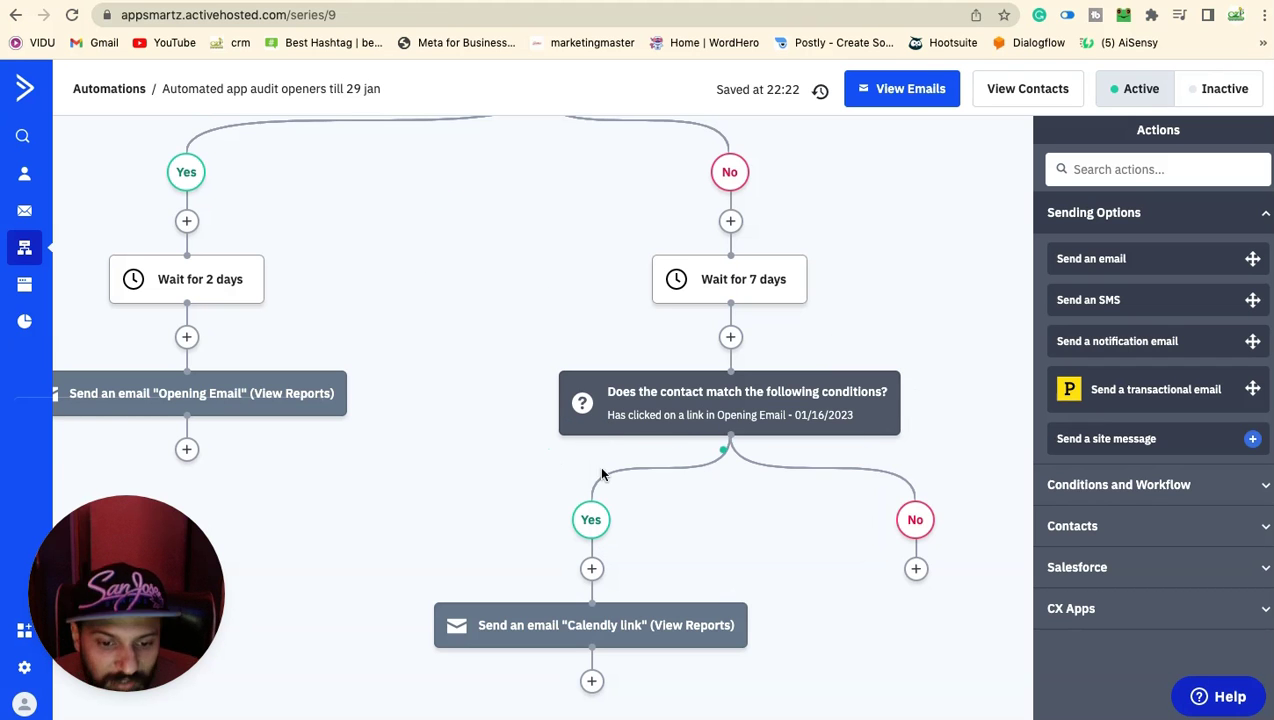
{"action": "scroll", "coordinate": [601, 466], "scroll_direction": "down", "scroll_amount": 2}
{"action": "scroll", "coordinate": [598, 464], "scroll_direction": "up", "scroll_amount": 2}
{"action": "scroll", "coordinate": [598, 462], "scroll_direction": "down", "scroll_amount": 1}
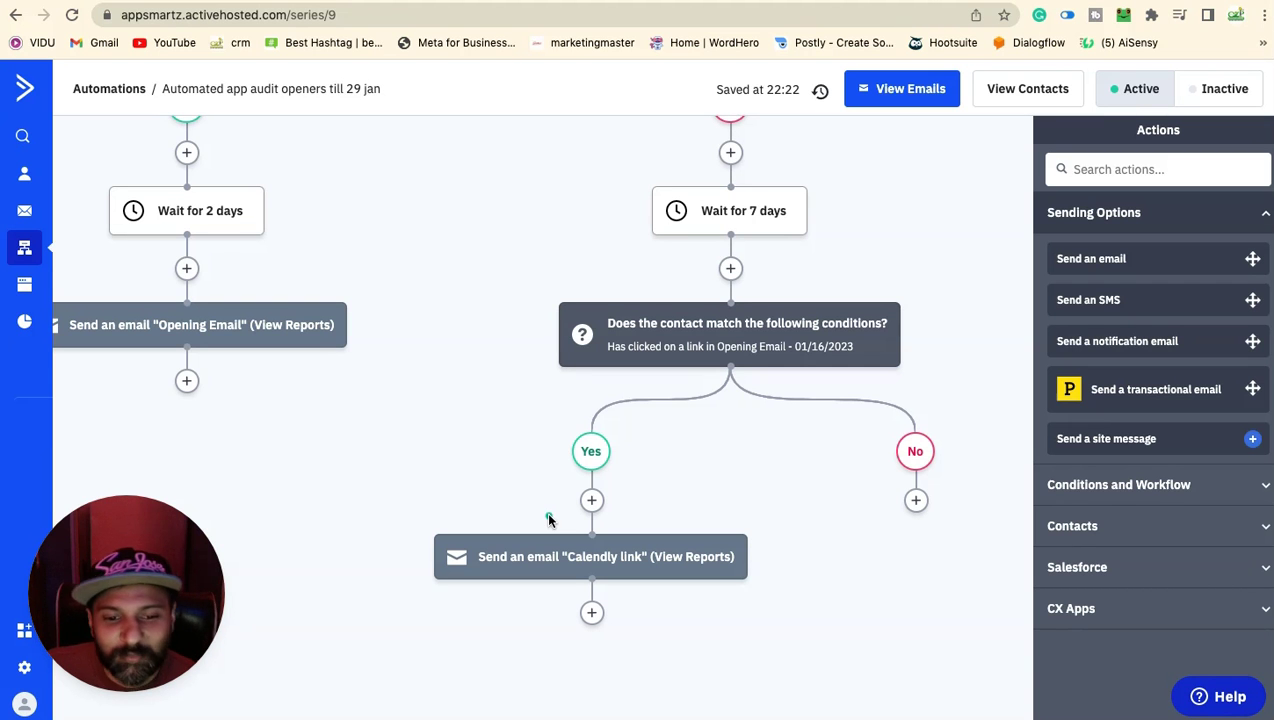
{"action": "scroll", "coordinate": [548, 518], "scroll_direction": "up", "scroll_amount": 5}
{"action": "scroll", "coordinate": [548, 518], "scroll_direction": "up", "scroll_amount": 4}
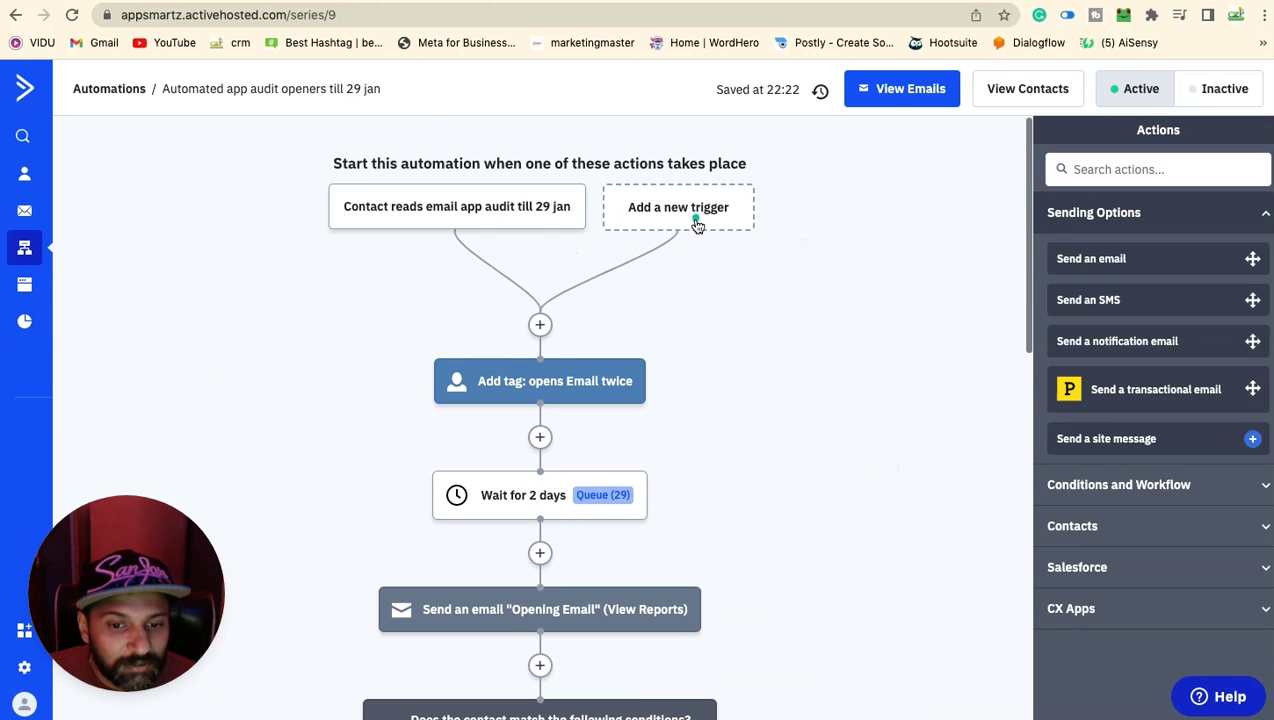